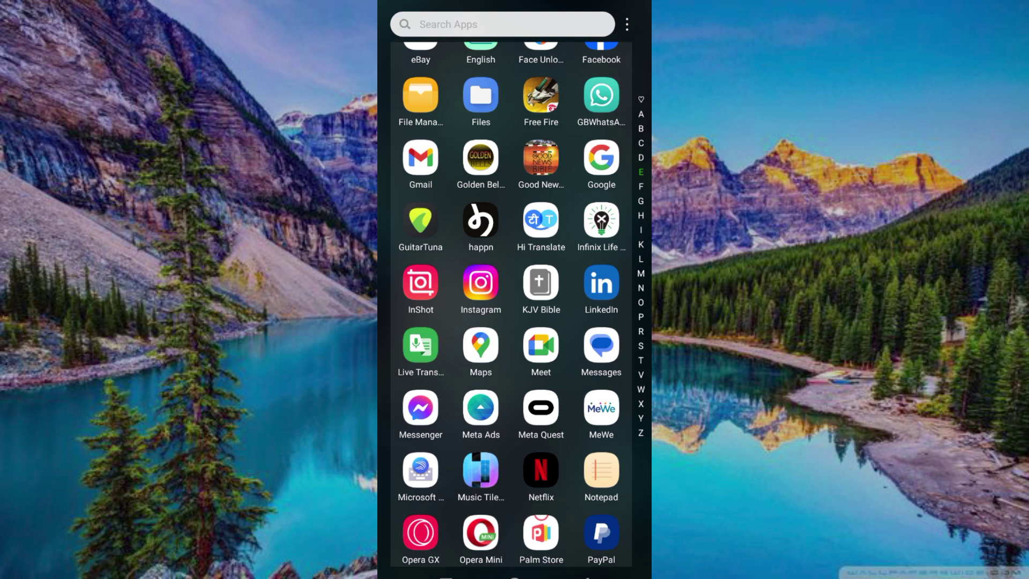
scroll(512, 304, "up", 3)
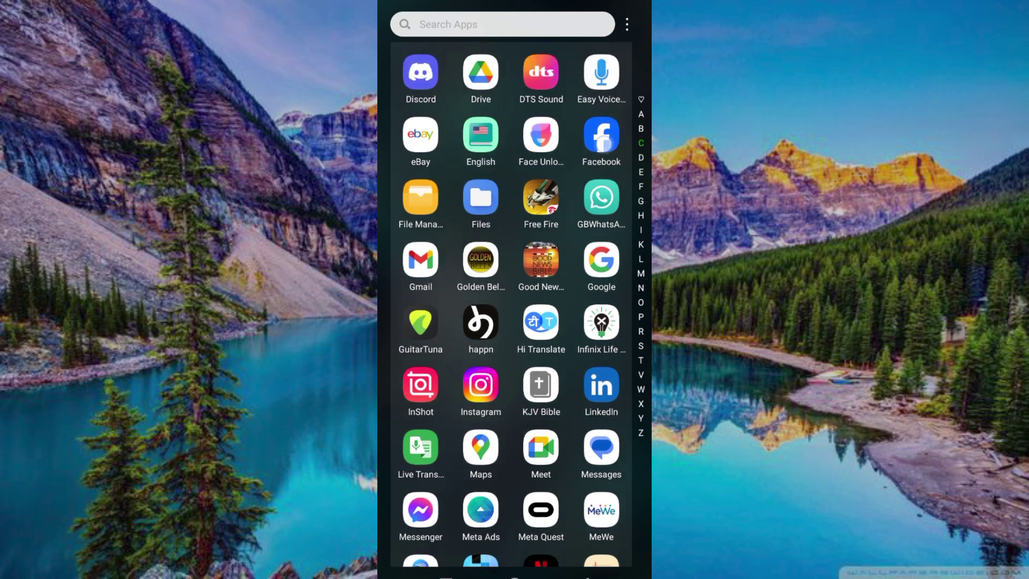
Find Facebook through a Play Store search for 'facebook' and launch it.
left_click(602, 138)
scroll(553, 418, "down", 5)
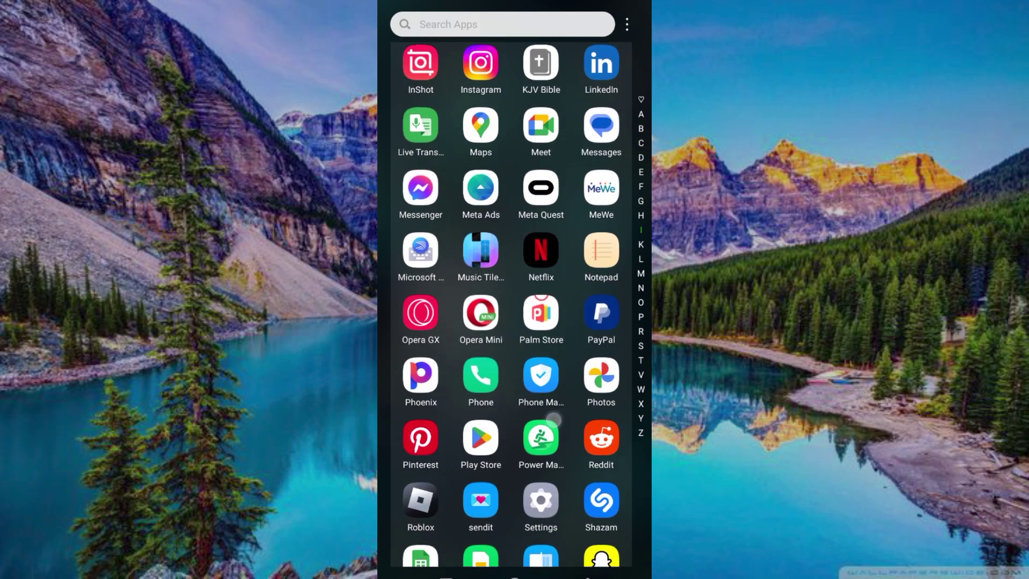
left_click(481, 438)
type("facebook")
left_click(528, 30)
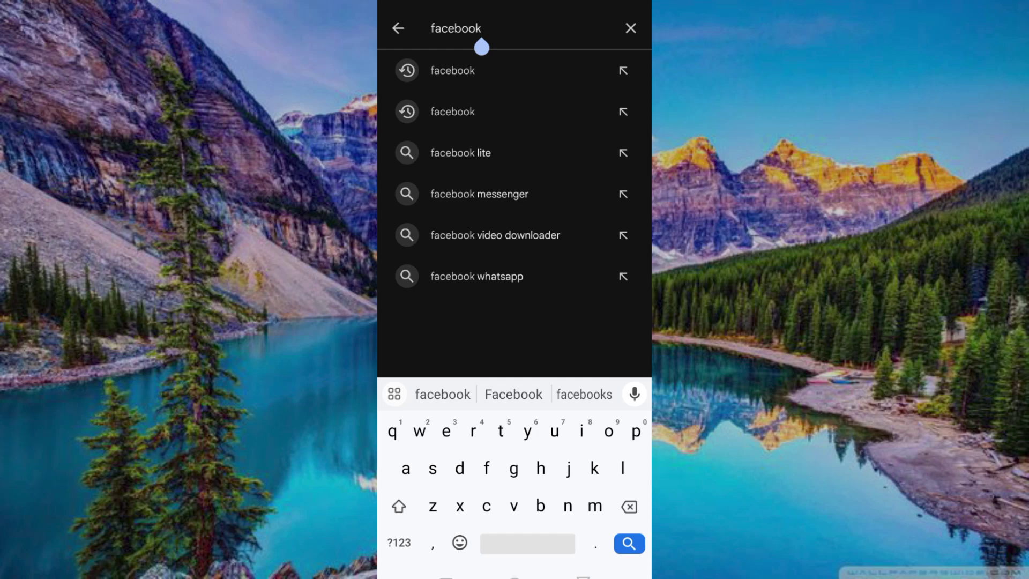
left_click(628, 543)
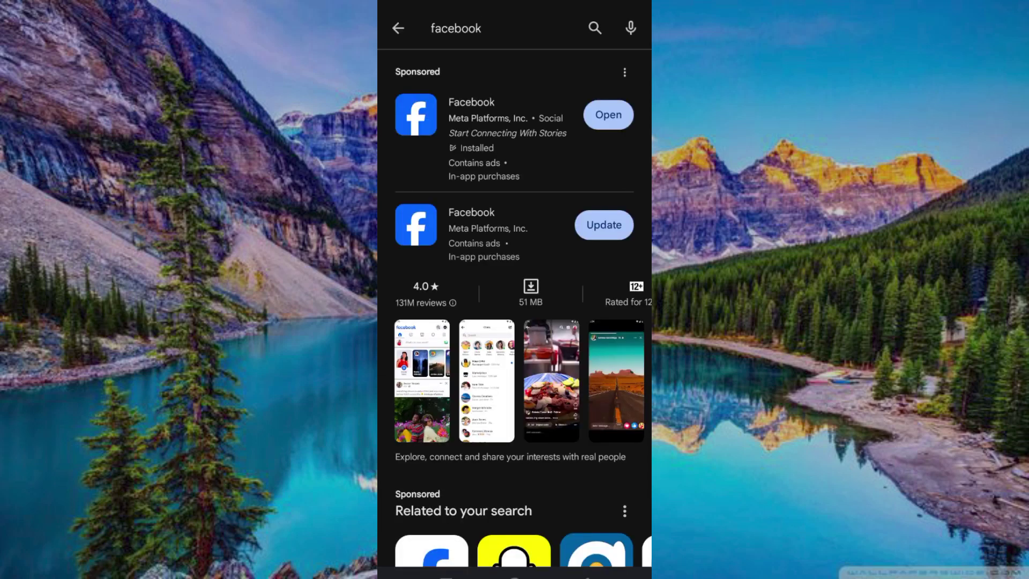
left_click(608, 114)
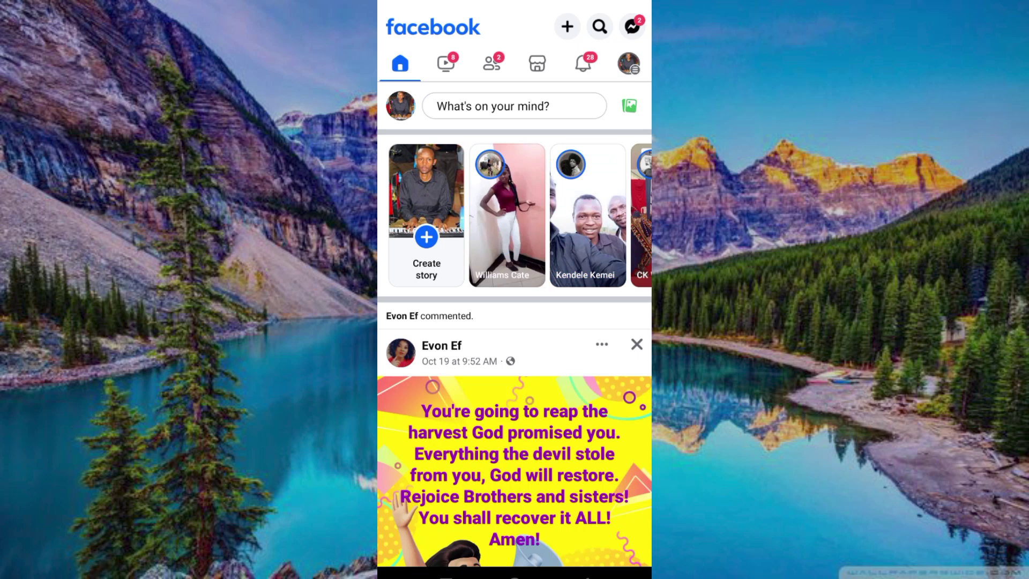
Go from the Facebook menu through Settings & privacy to Download your information.
left_click(629, 63)
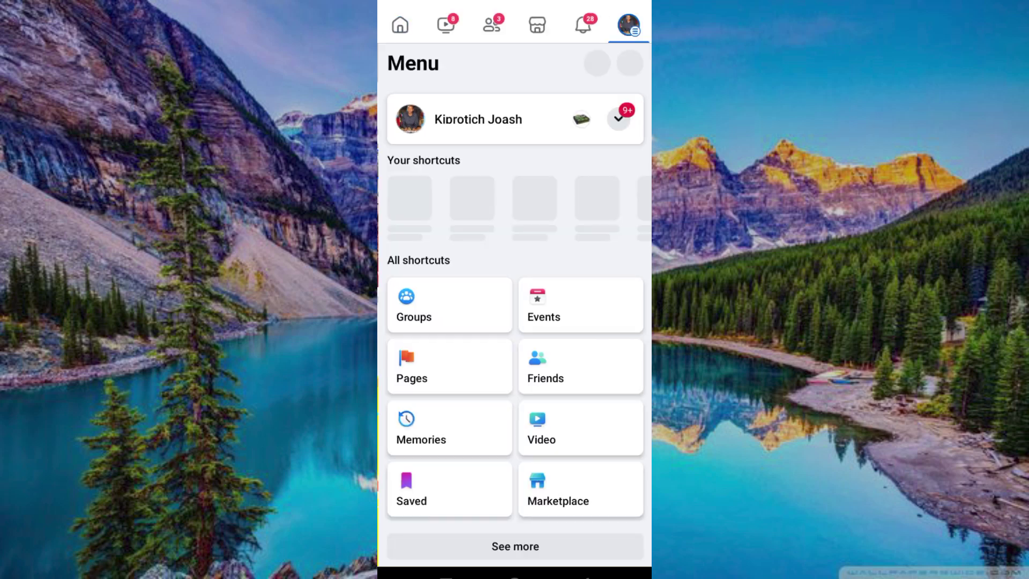
left_click_drag(415, 438, 414, 118)
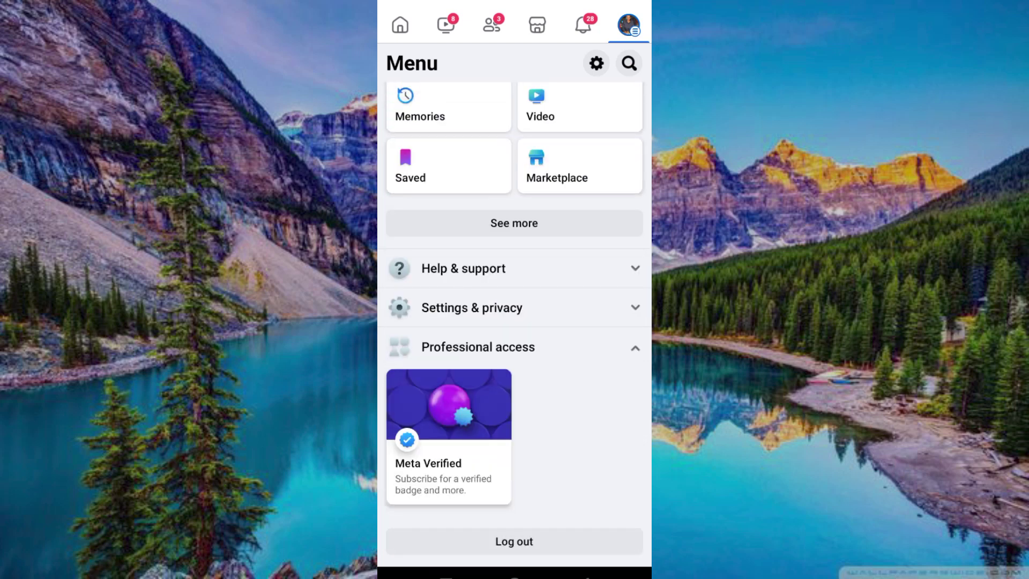
left_click(539, 307)
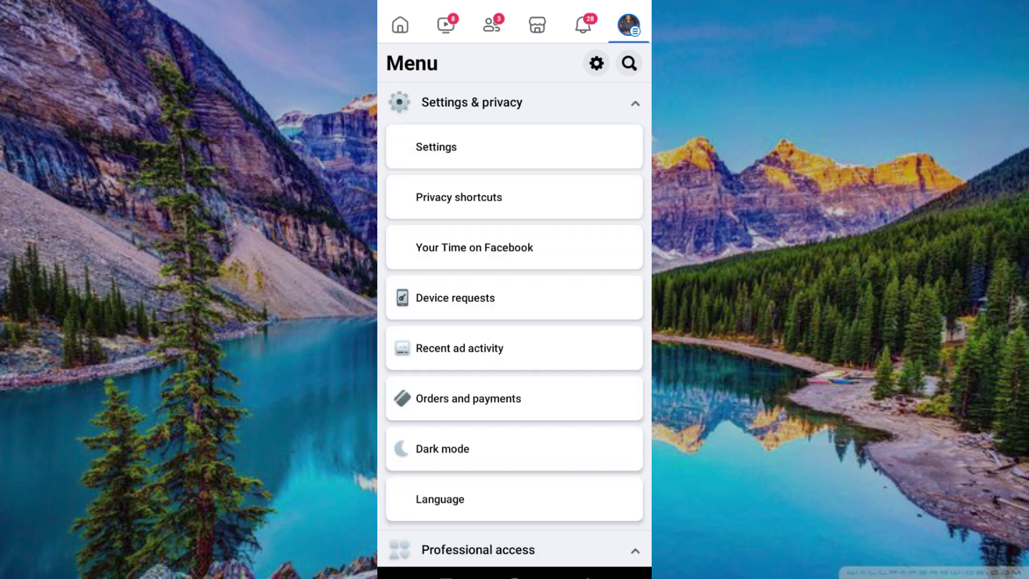
left_click(436, 146)
scroll(515, 305, "down", 1)
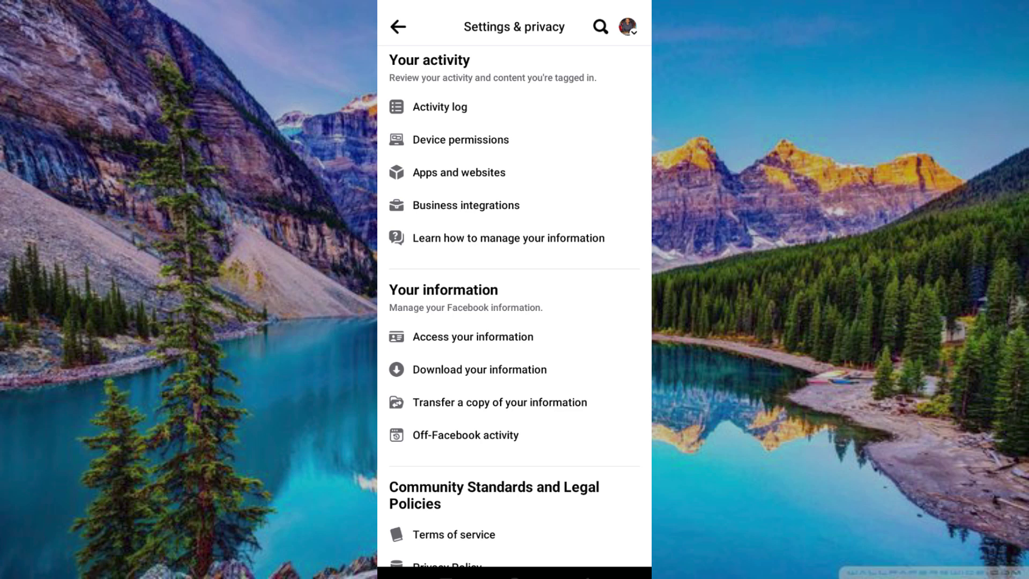
left_click(479, 369)
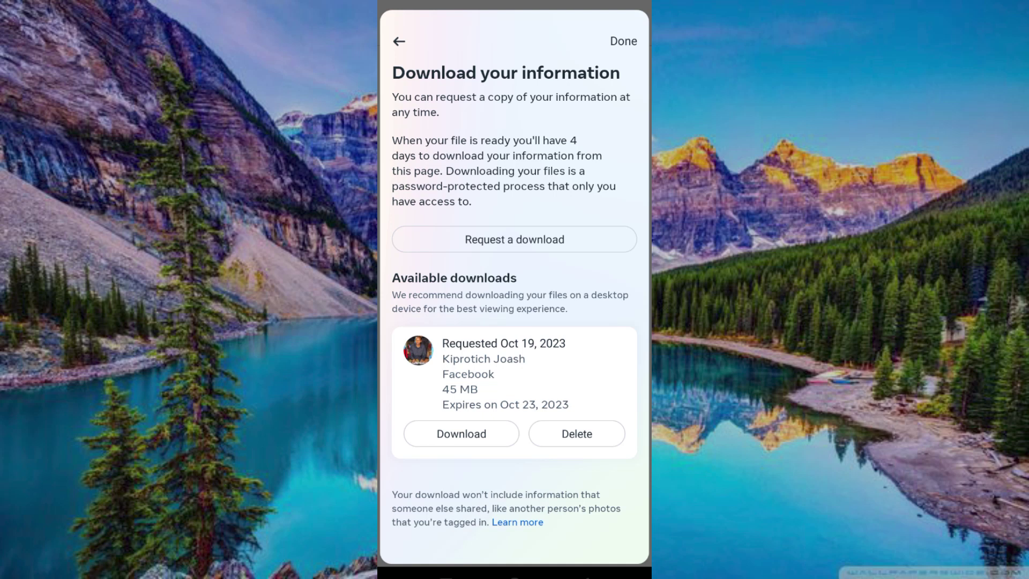
Request a new download for the first Facebook profile only and continue.
left_click(514, 239)
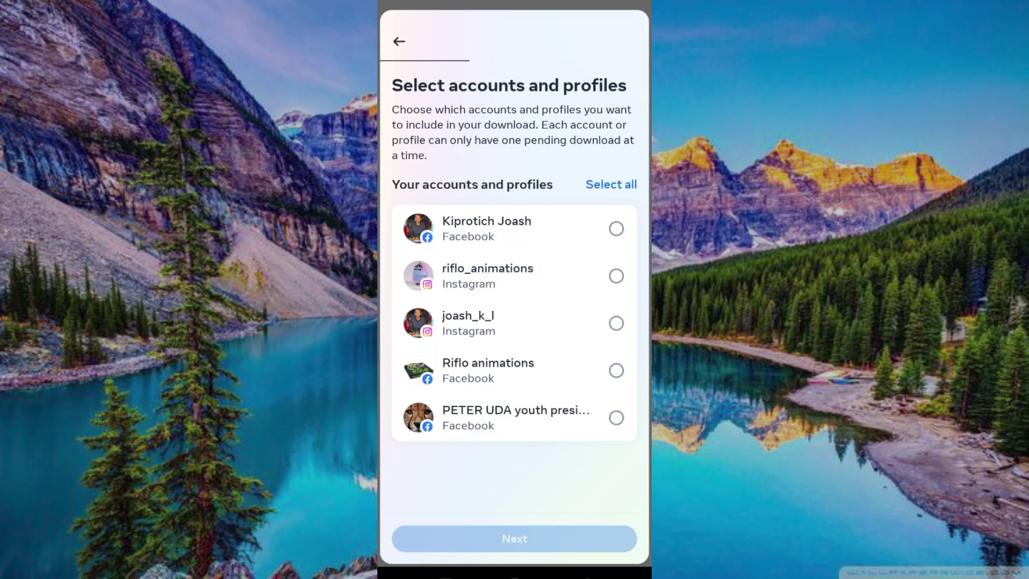
left_click(616, 229)
left_click(543, 539)
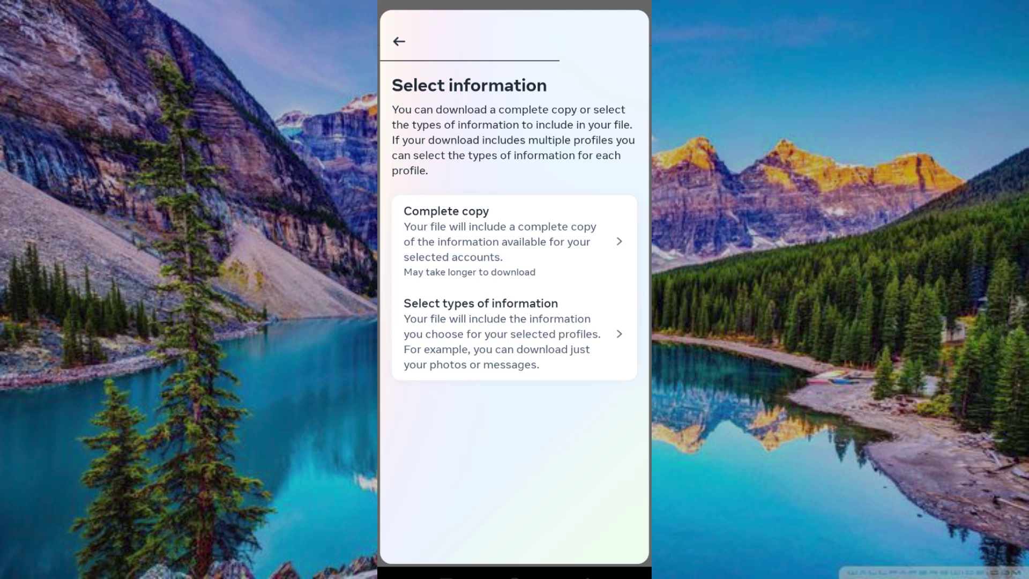
Pick specific information types, including only Messages.
left_click(515, 333)
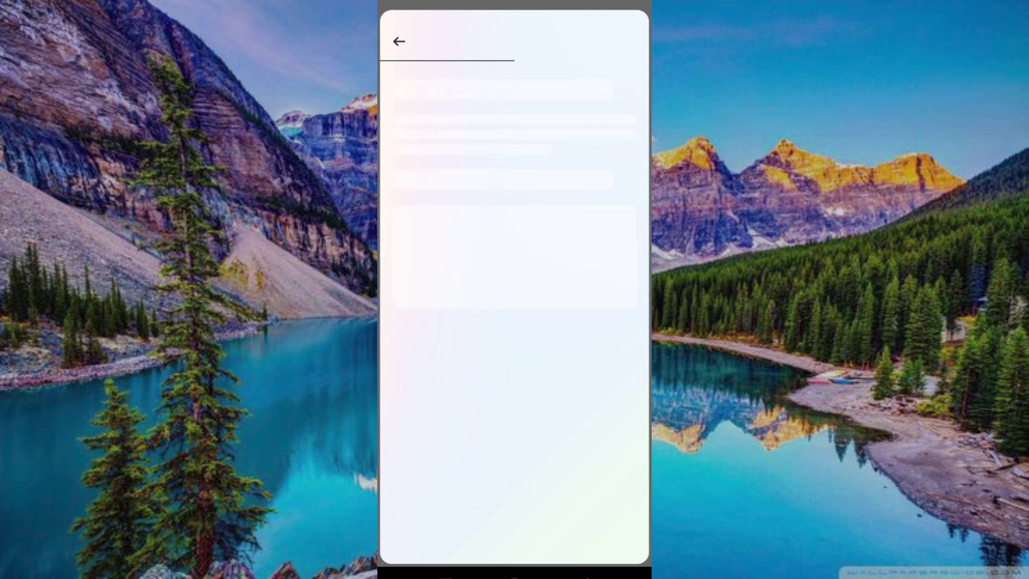
left_click(437, 457)
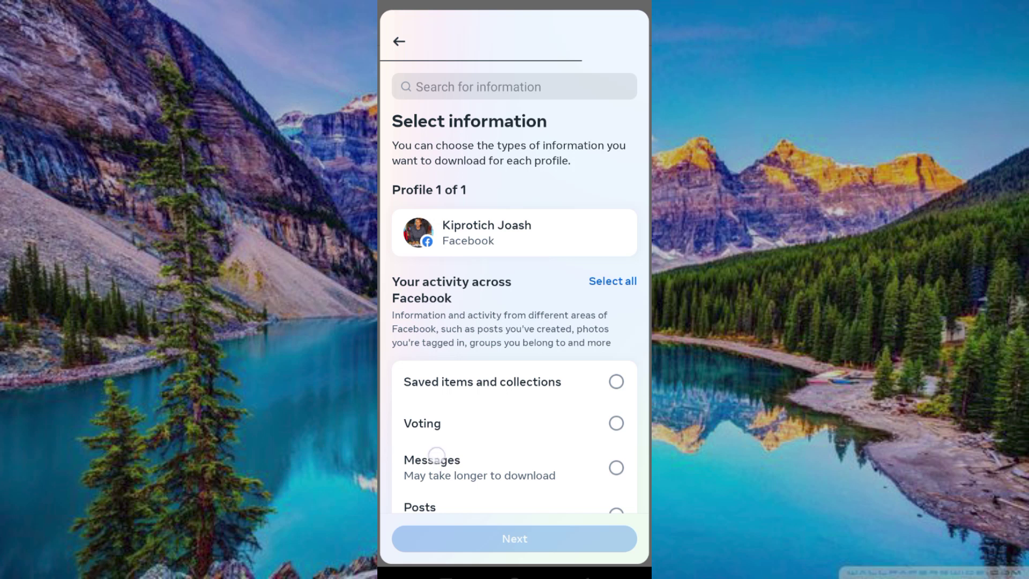
scroll(514, 322, "down", 3)
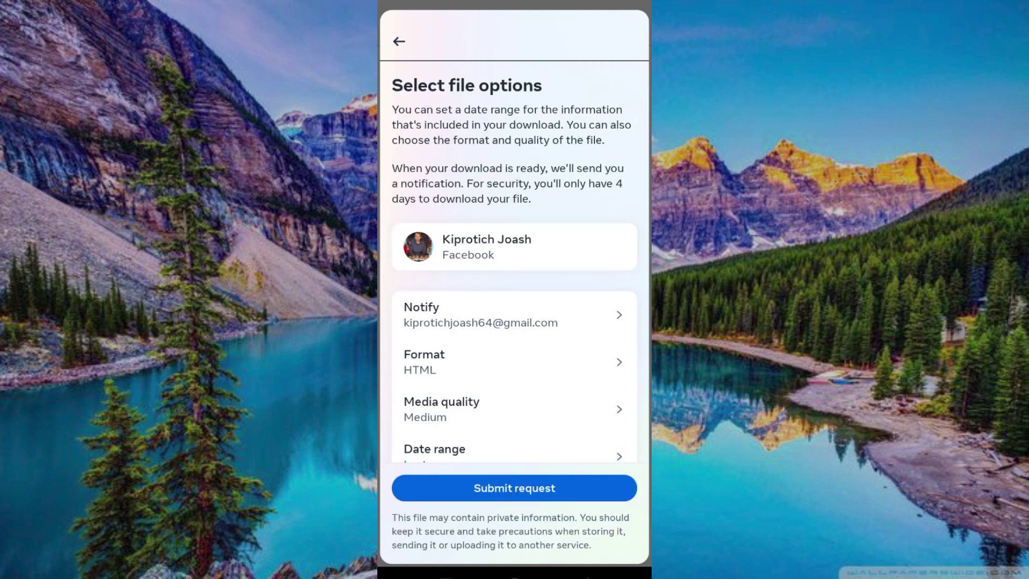
scroll(515, 271, "down", 1)
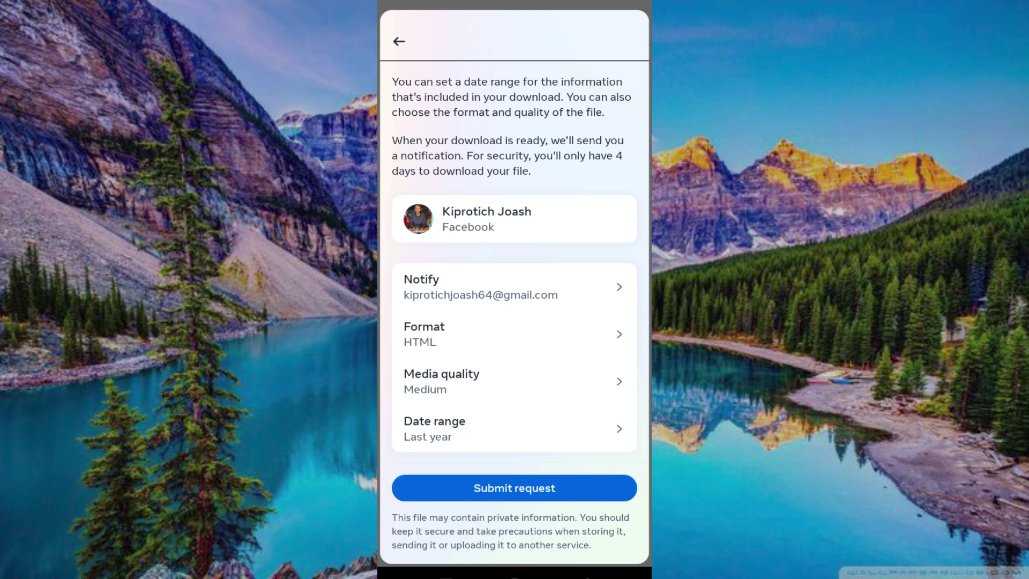
Change media quality from Medium to High, then submit the request.
left_click(514, 381)
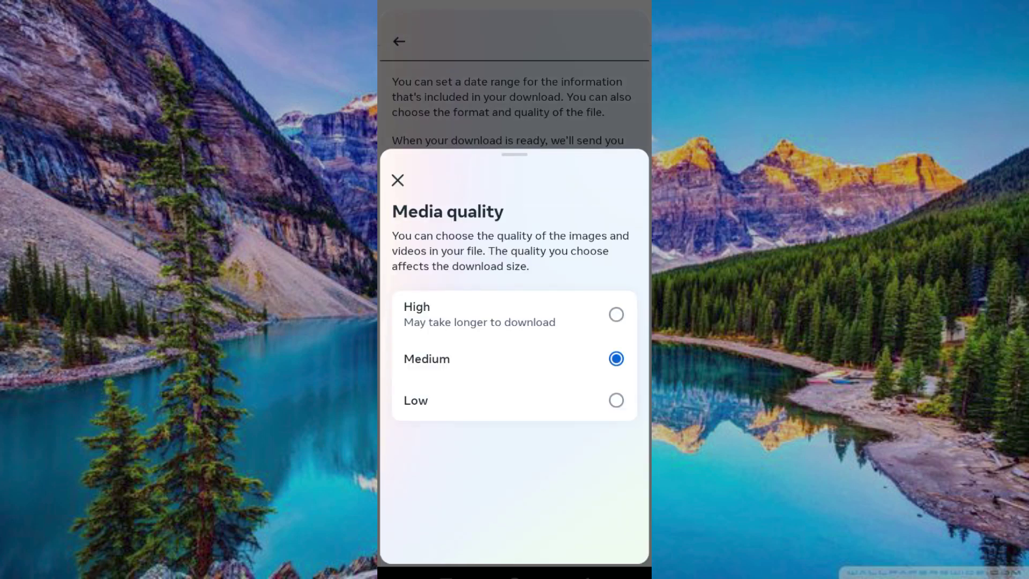
left_click(515, 313)
left_click(397, 181)
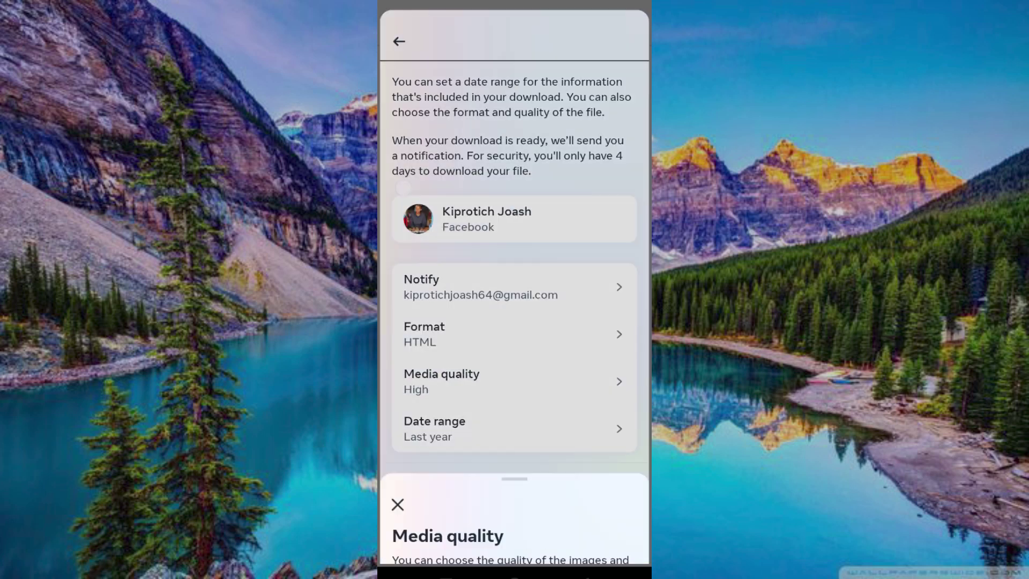
left_click(457, 489)
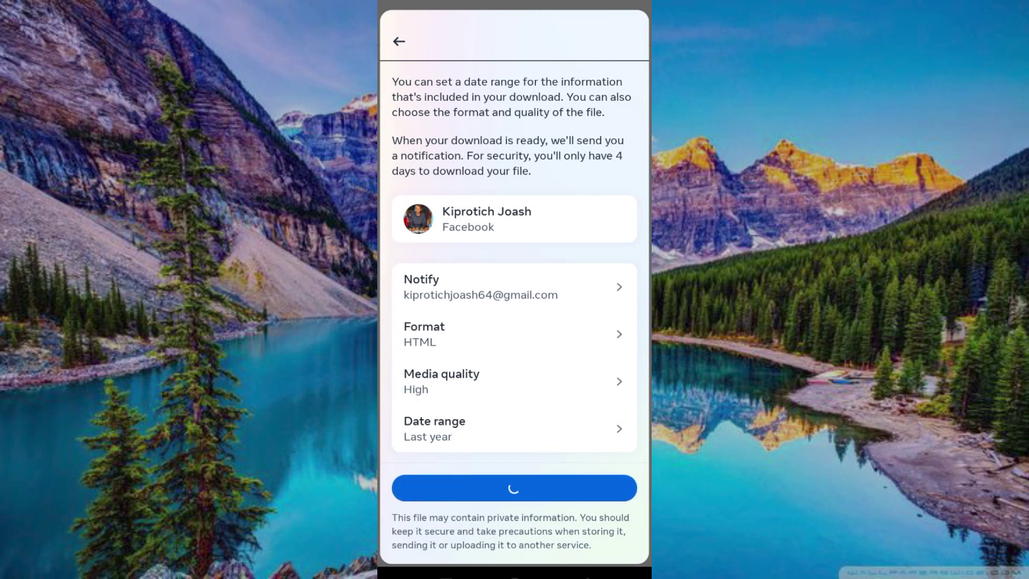